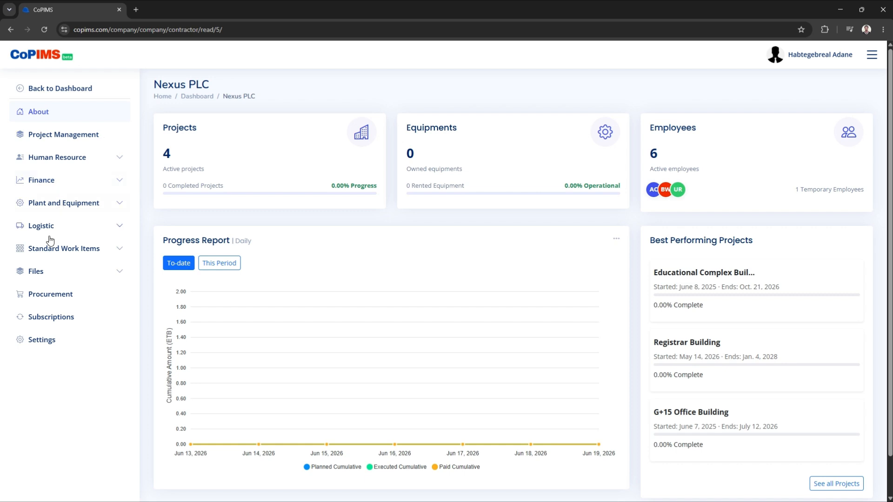
Step: Open the company's standard material list
click(94, 254)
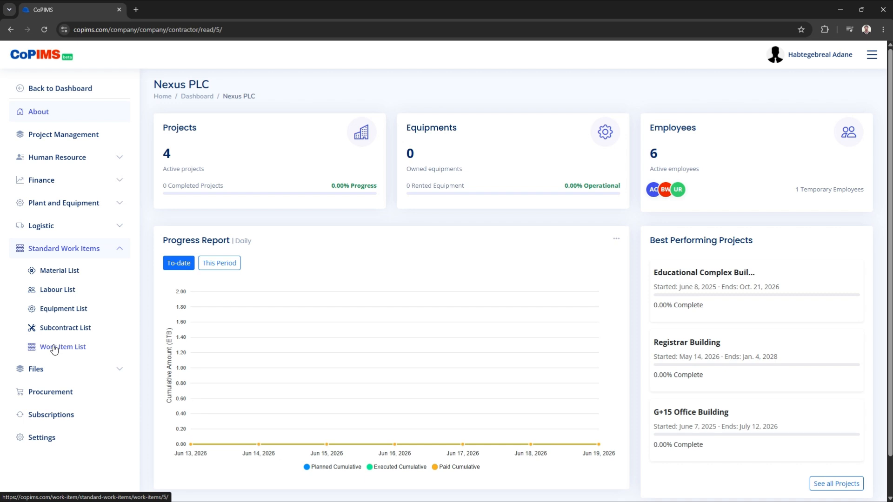
click(60, 274)
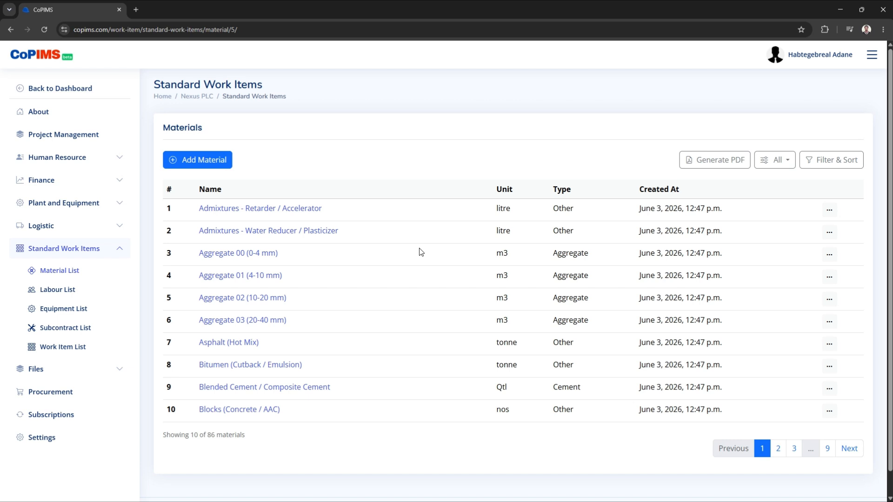
Step: Examine the form for adding a material, including its name, unit, material type options and description, and close it
click(206, 159)
click(305, 195)
click(303, 240)
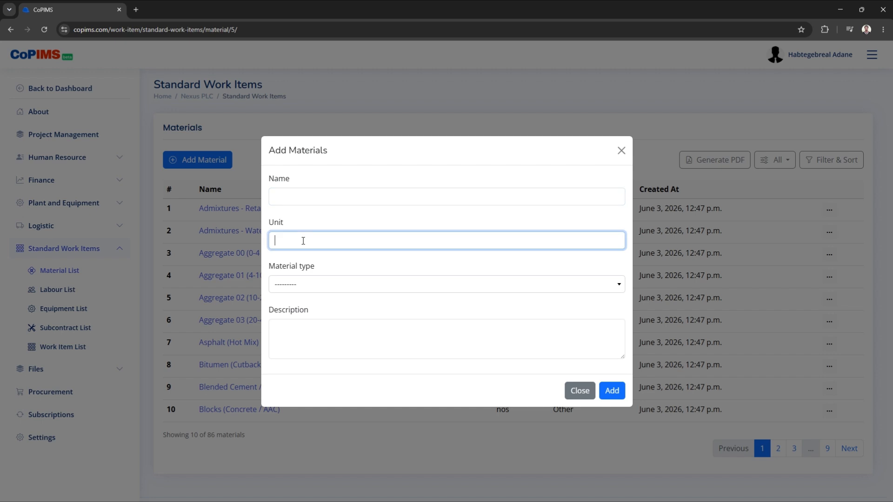
click(316, 285)
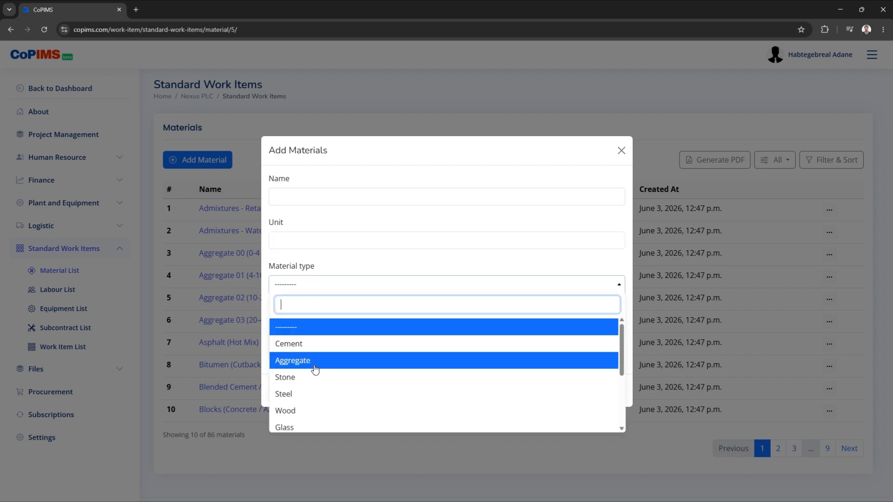
scroll(314, 371, down, 3)
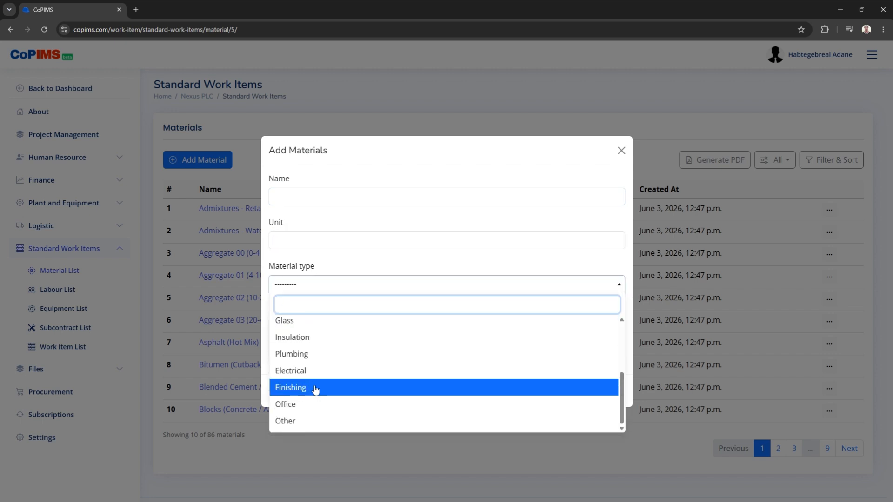
scroll(314, 392, up, 3)
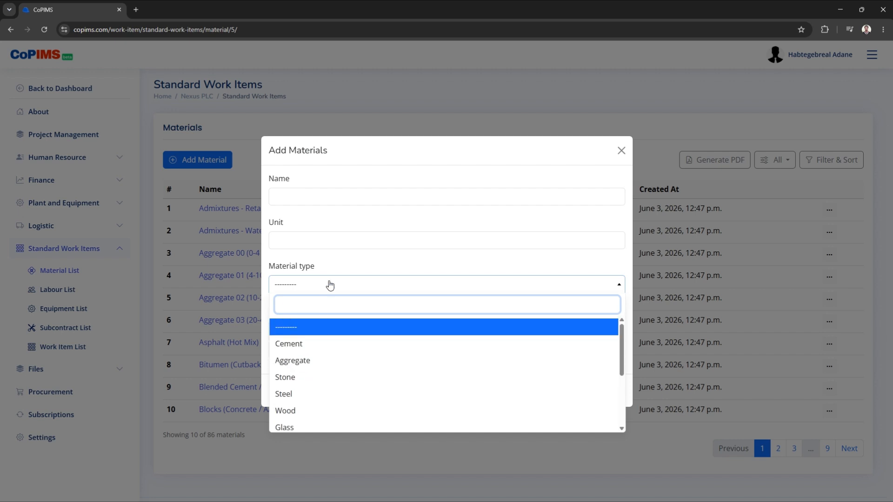
click(333, 267)
click(317, 332)
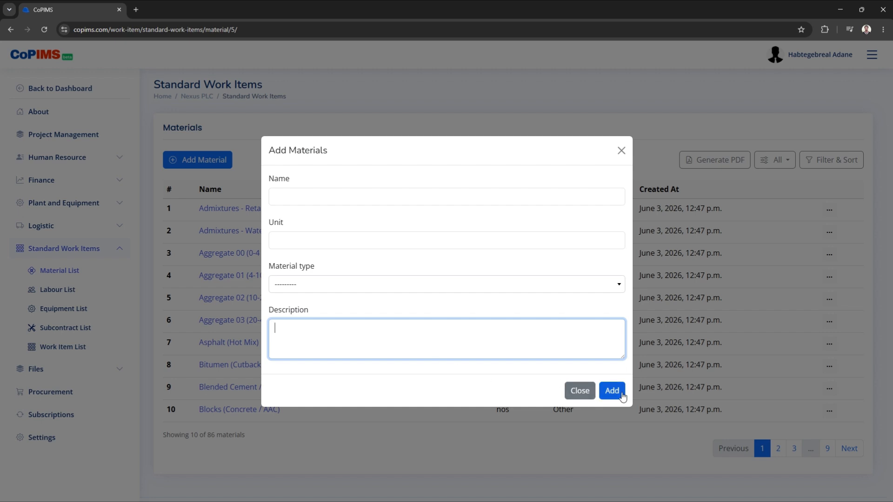
click(600, 394)
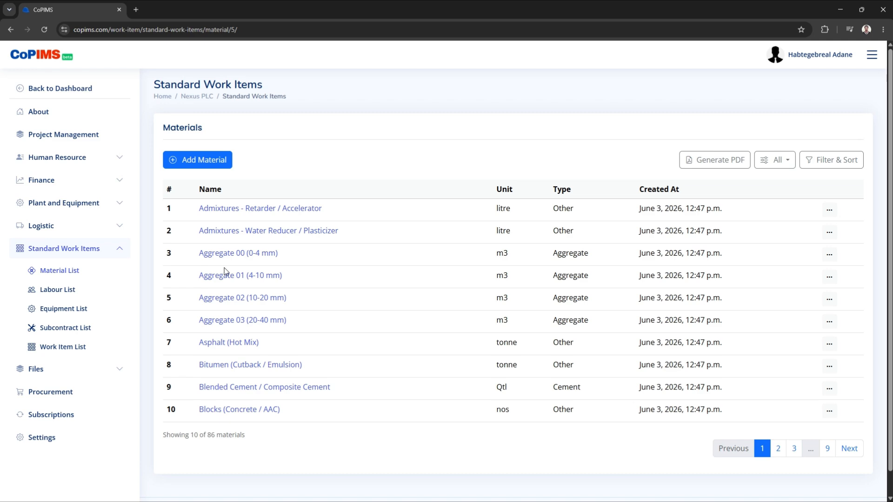
Step: Rename the material "Admixtures - Retarder / Accelerator" to "Admixtures - Retarder" and save the update
click(829, 210)
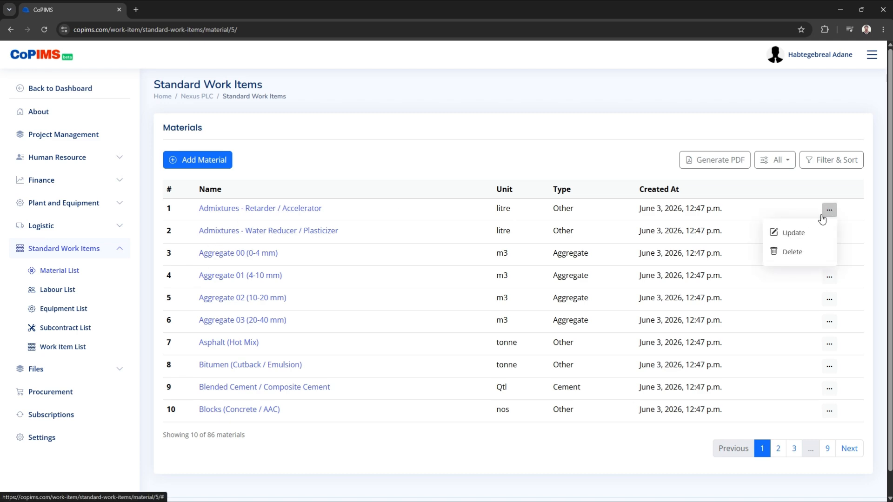
click(796, 238)
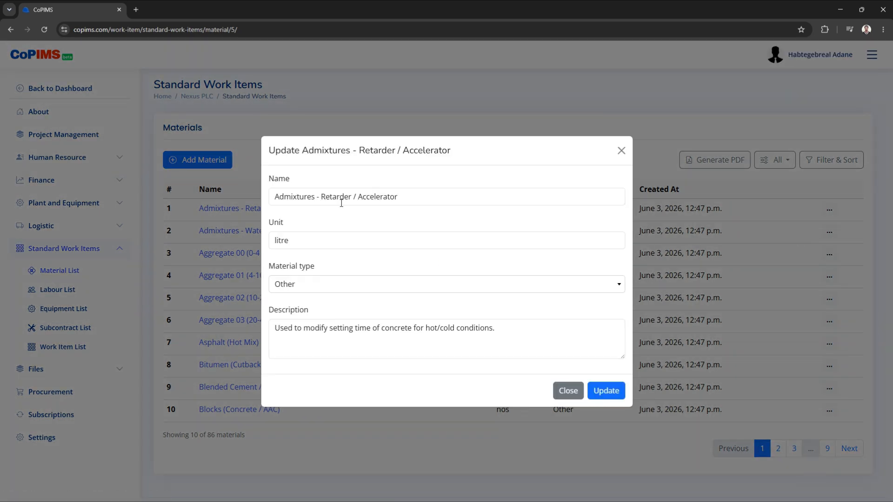
click(435, 198)
key(BackSpace)
key(BackSpace)
key(BackSpace)
key(BackSpace)
key(BackSpace)
key(BackSpace)
key(BackSpace)
key(BackSpace)
key(BackSpace)
key(BackSpace)
key(BackSpace)
key(BackSpace)
key(BackSpace)
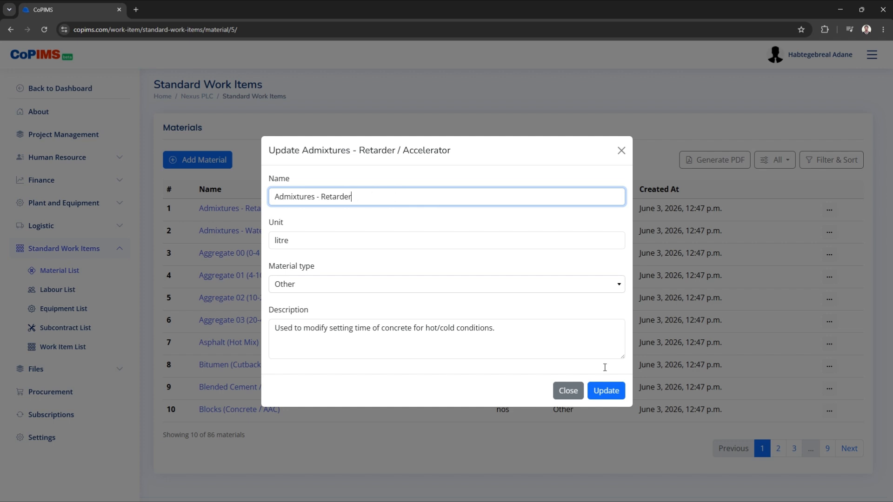
click(612, 393)
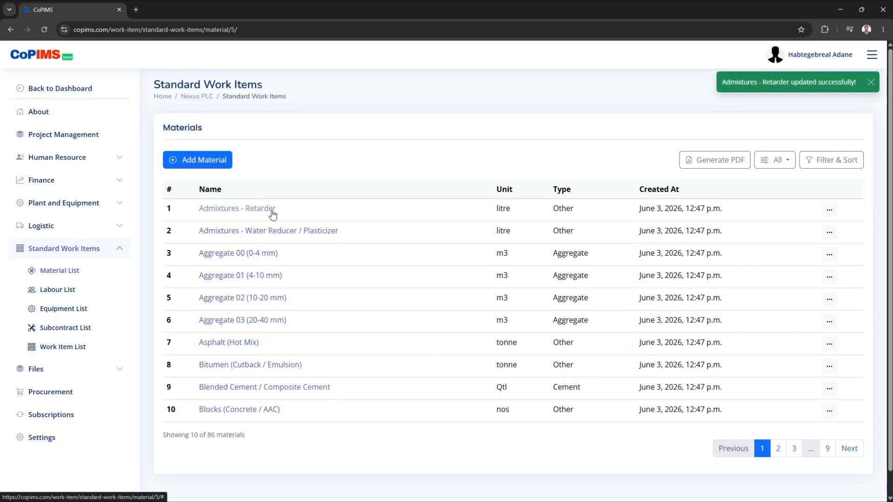
click(829, 210)
click(798, 250)
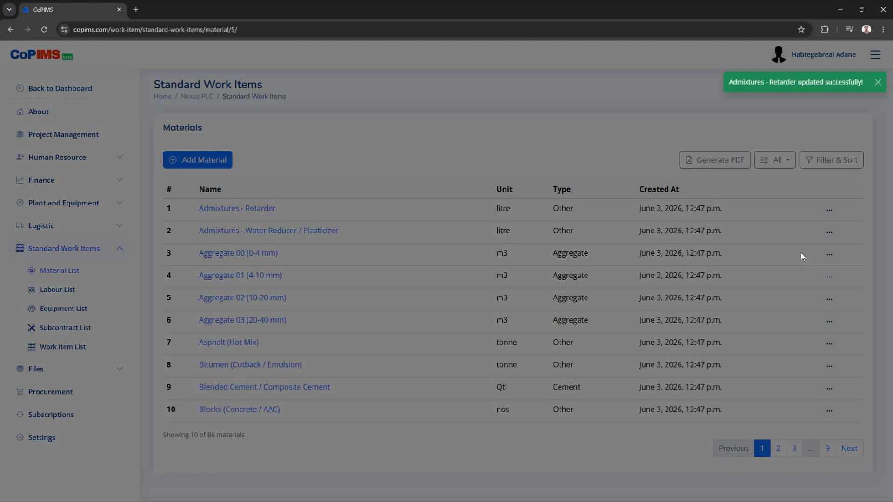
click(496, 187)
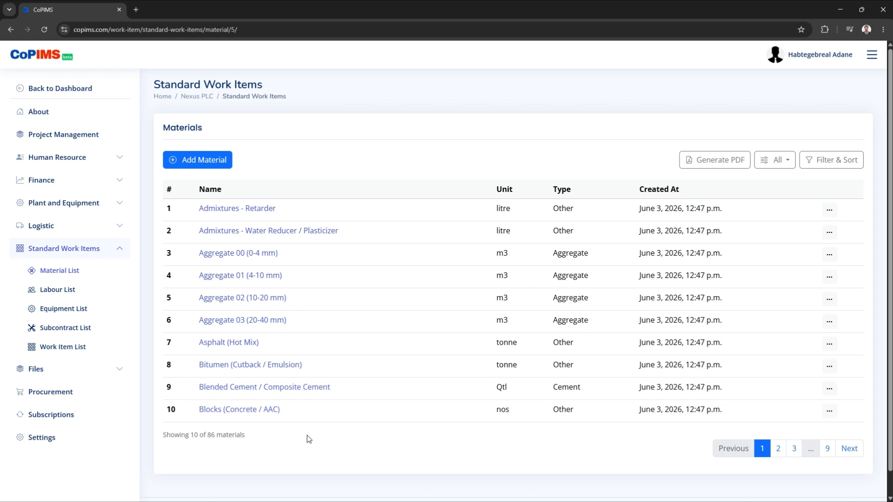
Step: Generate a PDF of the materials list and close the download manager's dialog and web page
click(702, 166)
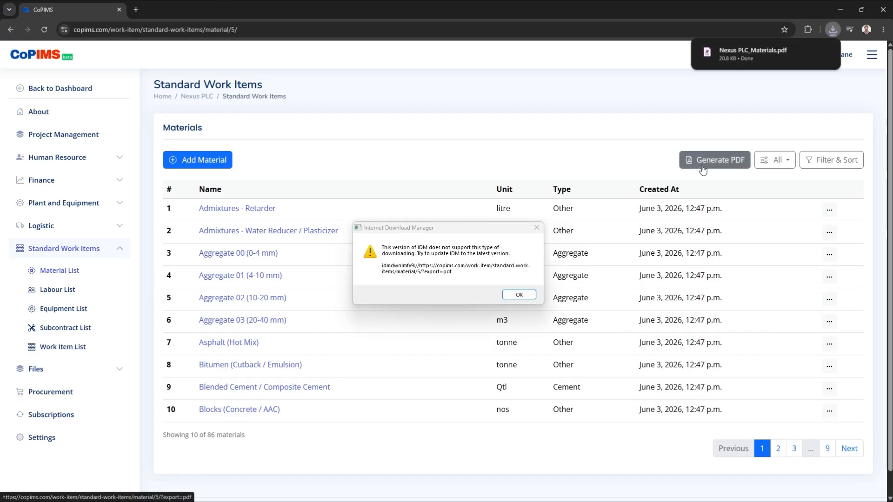
click(536, 228)
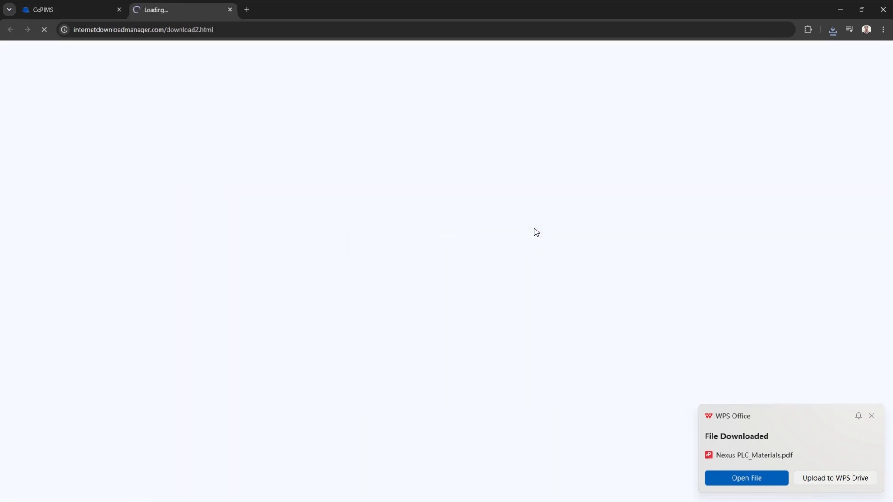
key(ctrl+w)
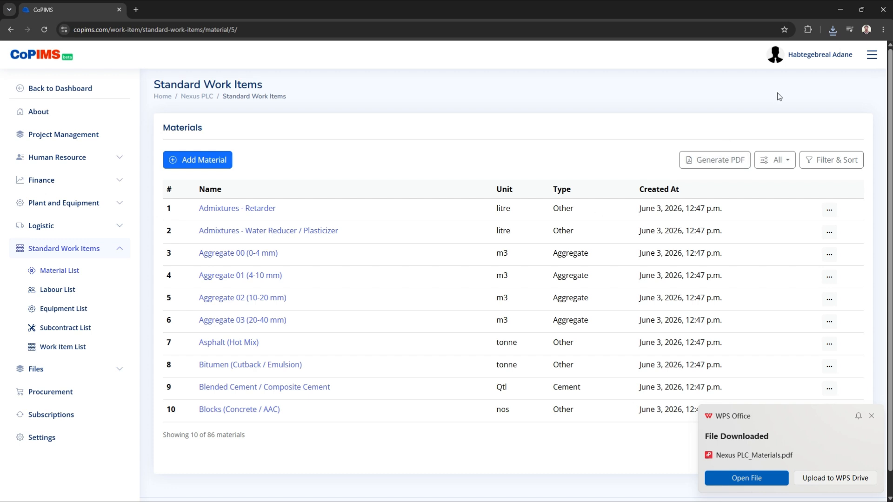
Step: Open the downloaded Nexus PLC_Materials.pdf and review it through to the last page
click(831, 30)
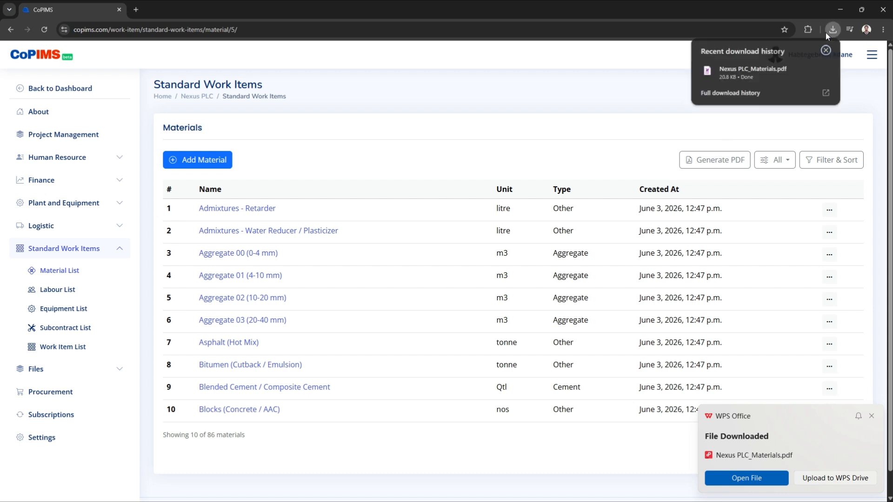
click(744, 72)
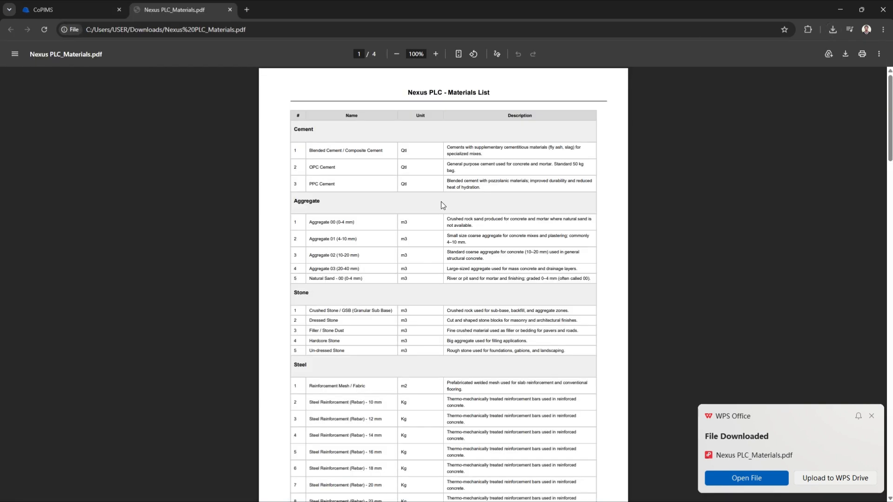
scroll(440, 202, down, 20)
scroll(441, 205, down, 5)
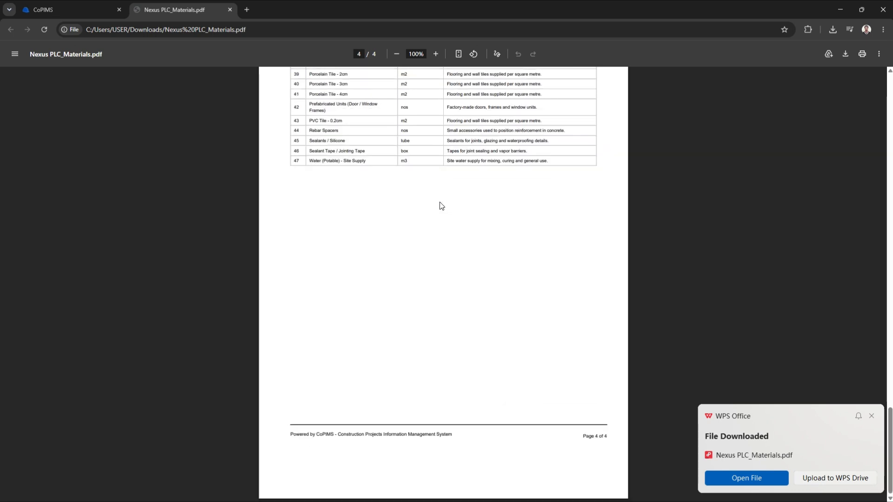
Step: Return to CoPIMS, filter the materials by Cement, Aggregate and Stone in turn, and check the Filter & Sort options
click(74, 9)
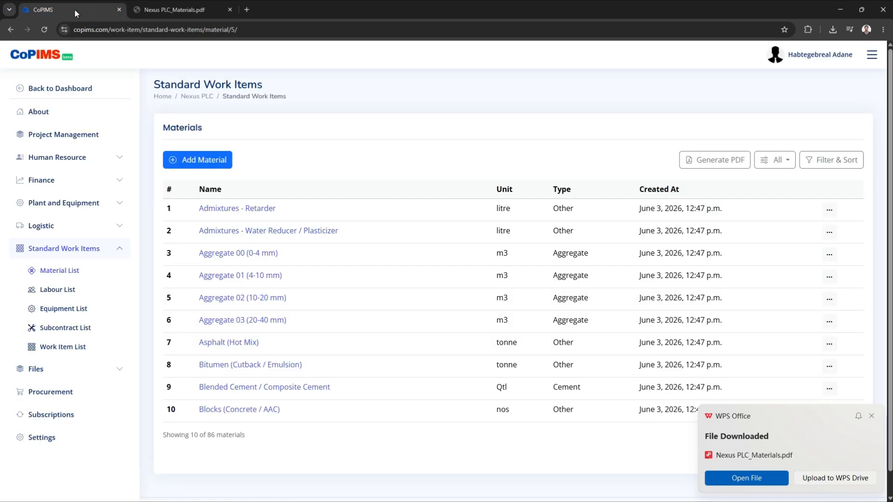
click(780, 163)
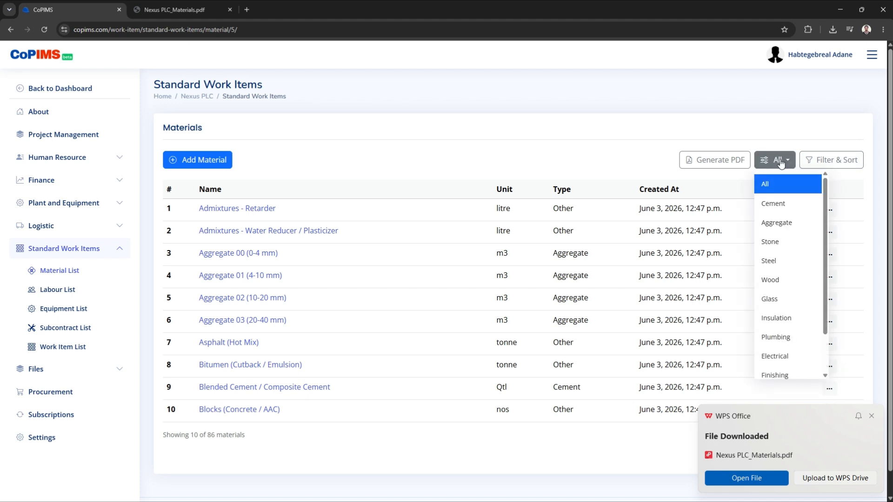
click(783, 204)
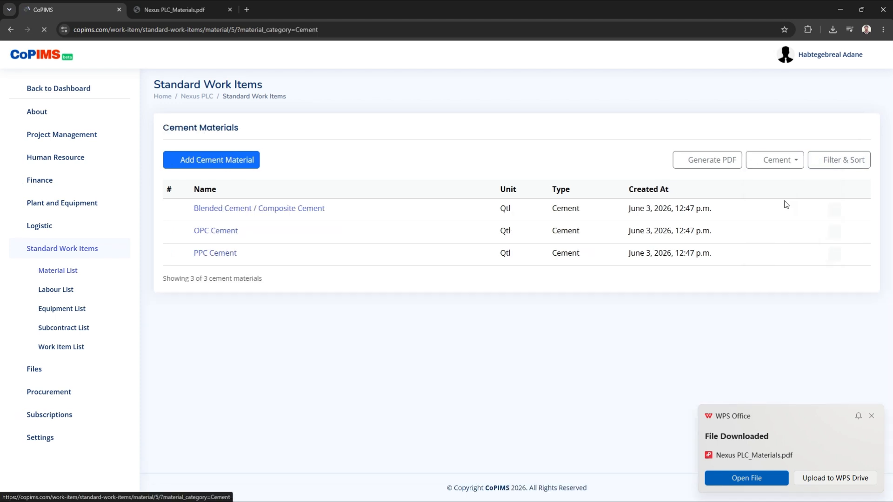
click(775, 159)
click(769, 223)
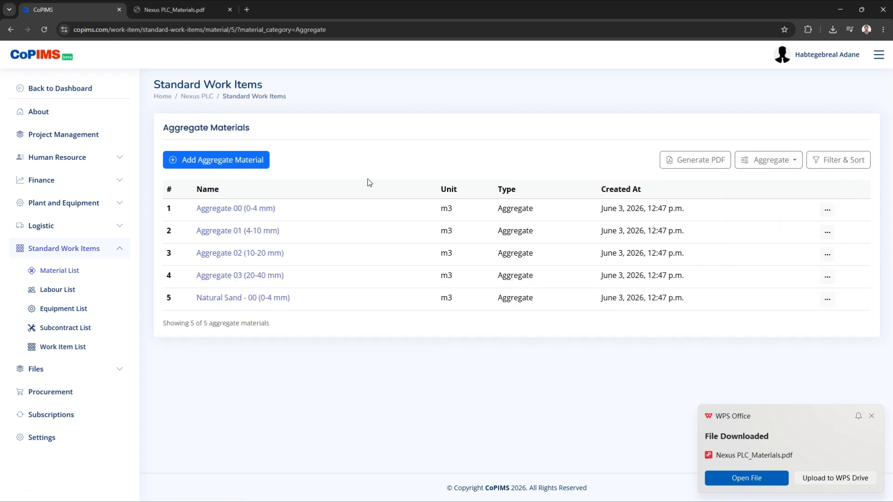
click(779, 160)
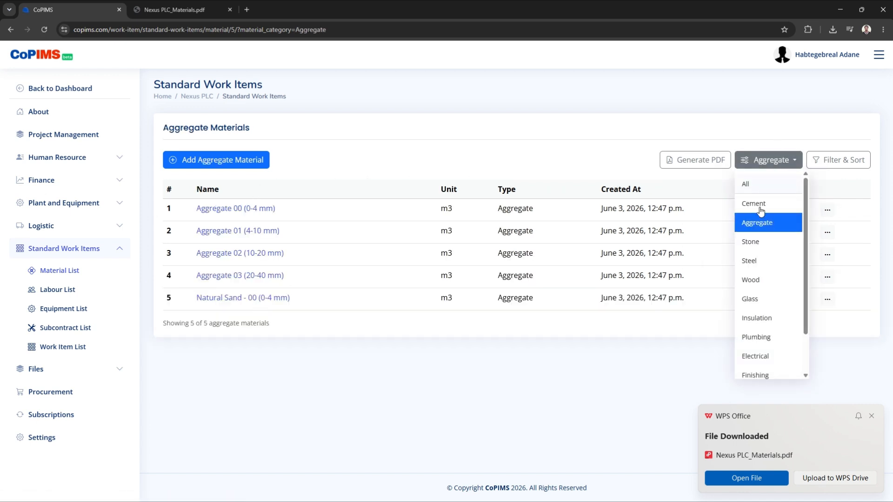
click(755, 239)
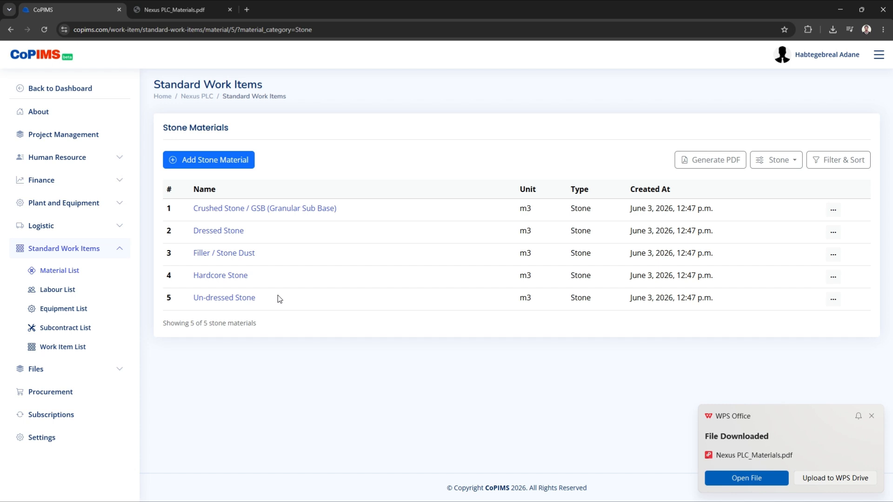
click(831, 160)
click(666, 154)
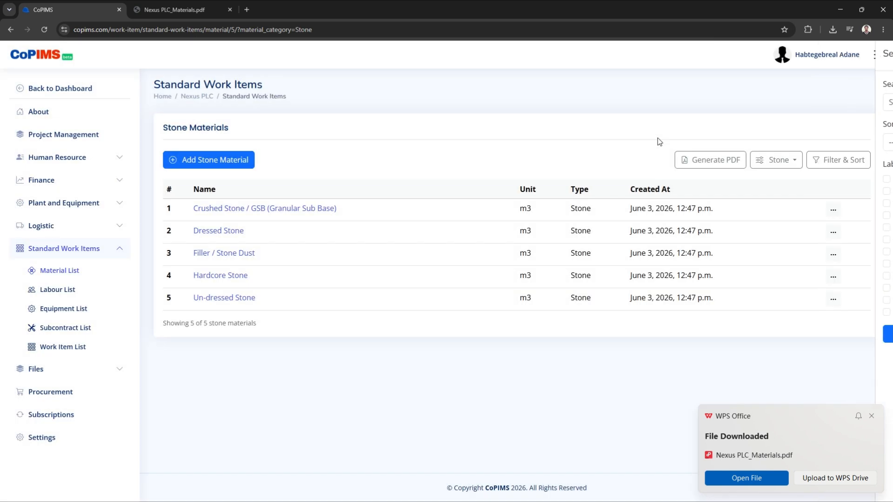
Step: View the standard labour, equipment and subcontract lists, and return to the equipment list to check its item count
click(63, 291)
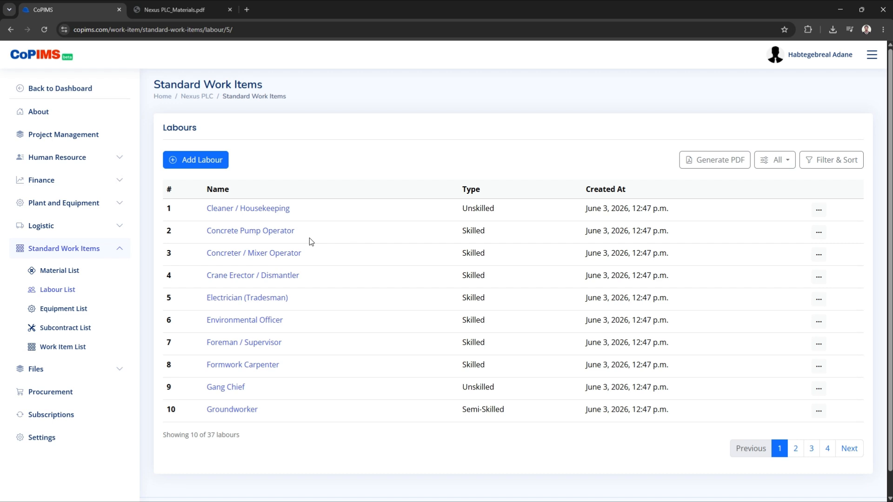
click(54, 314)
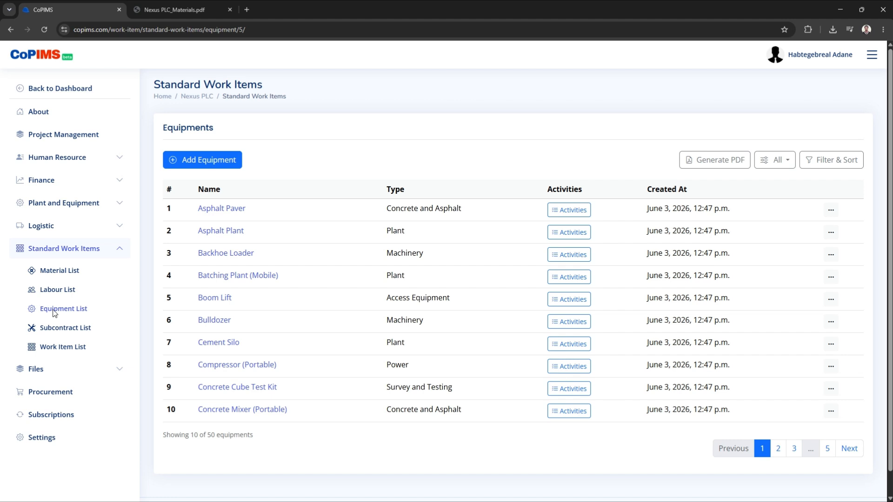
click(57, 330)
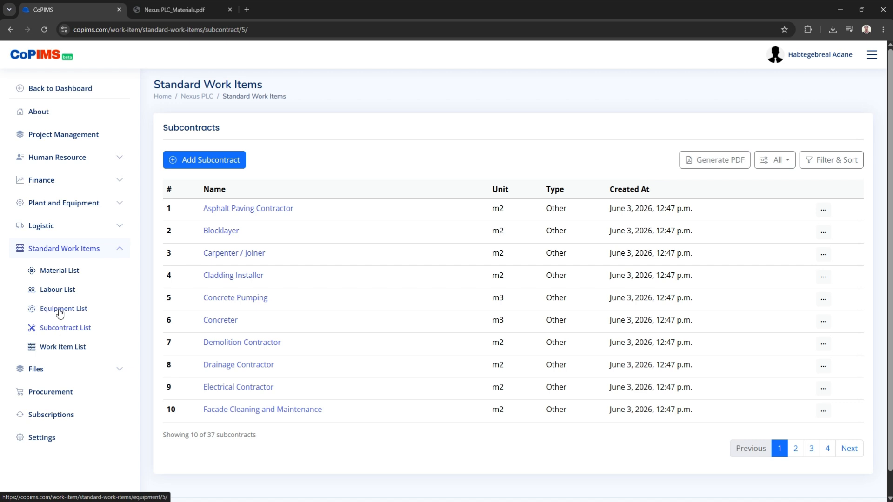
click(61, 309)
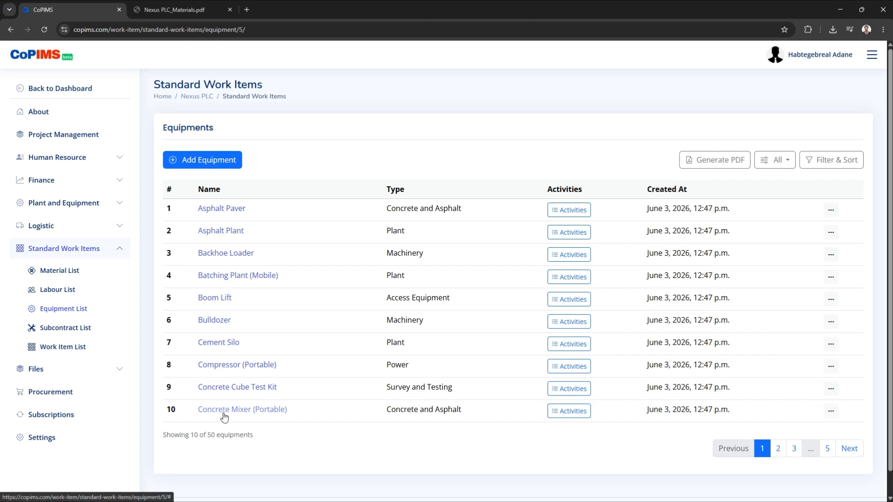
drag(207, 437, 256, 440)
click(256, 439)
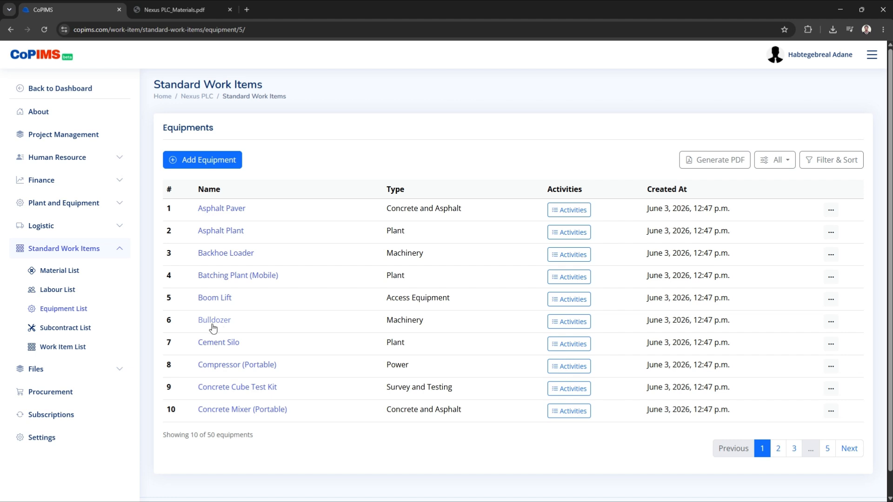
Step: Open the Bulldozer's activities and examine the blank activity and unit fields available for new entries
click(575, 327)
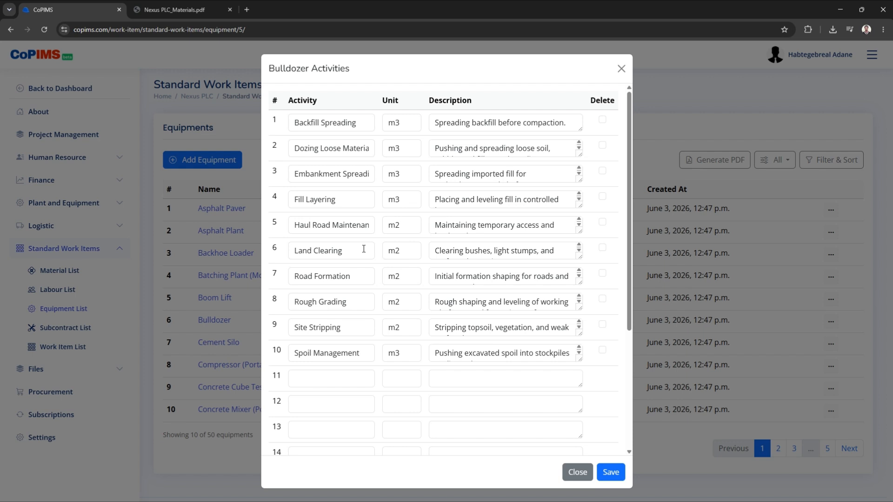
scroll(363, 249, down, 3)
click(320, 197)
click(317, 222)
click(315, 248)
click(312, 274)
click(313, 298)
click(316, 325)
click(317, 200)
click(401, 198)
click(403, 225)
click(406, 249)
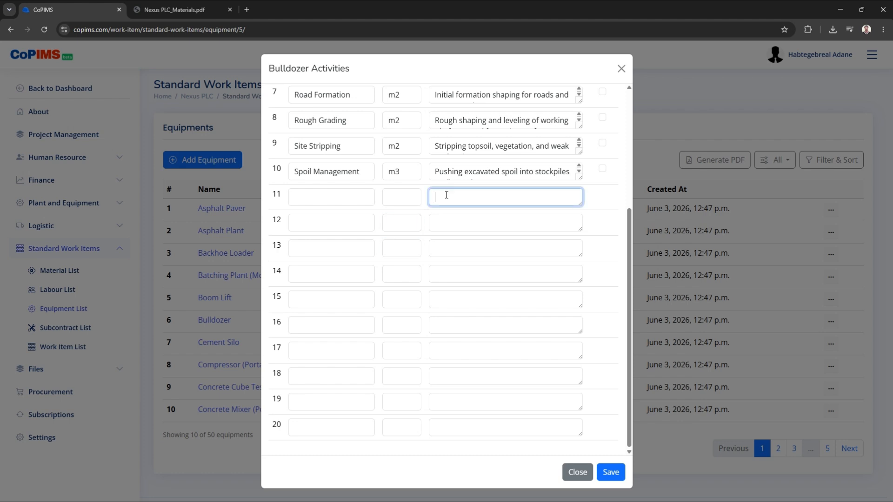
Step: Examine the descriptions of the Bulldozer's existing activities, from Backfill Spreading to Road Formation
scroll(446, 195, up, 4)
click(455, 123)
click(460, 148)
click(462, 174)
click(465, 199)
click(460, 225)
click(462, 251)
click(457, 276)
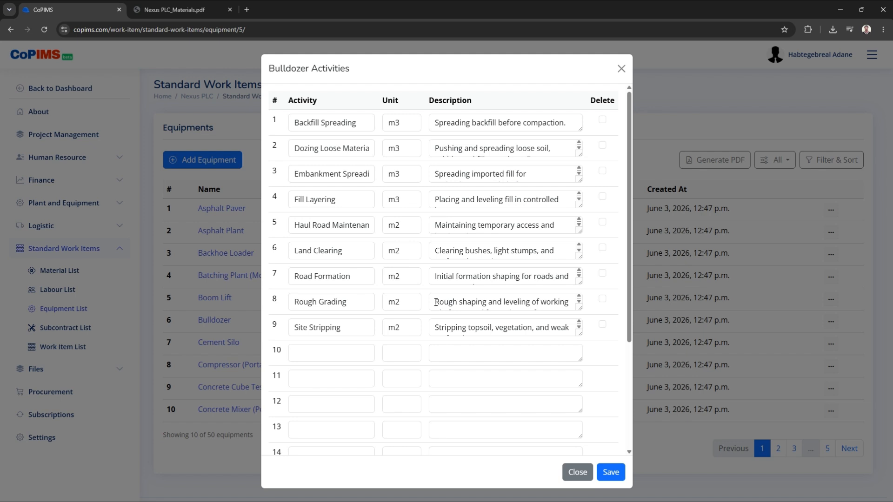
Step: Check the unit and name of the Bulldozer's Land Clearing activity, and examine the Asphalt Paver's activities without changing either list
click(403, 251)
click(365, 251)
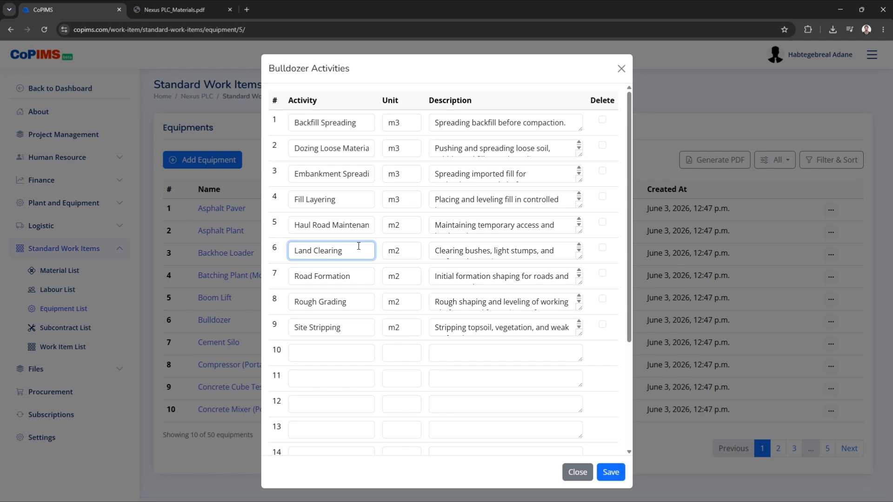
click(648, 112)
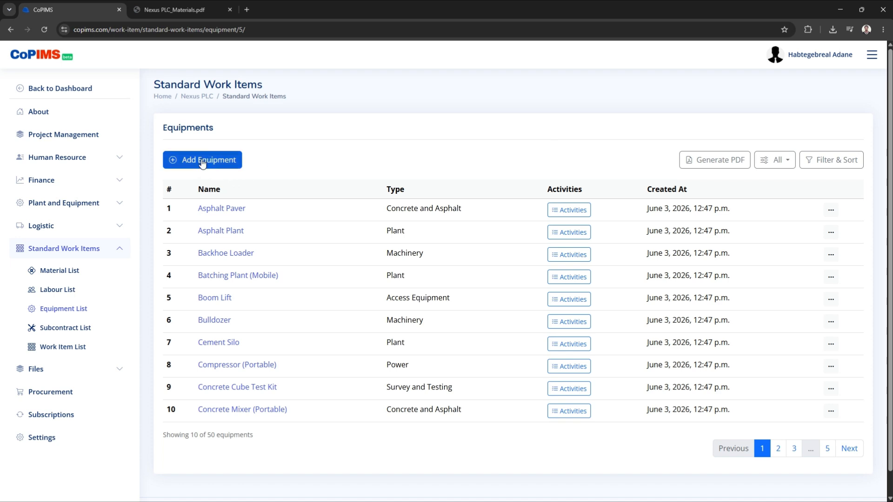
click(568, 215)
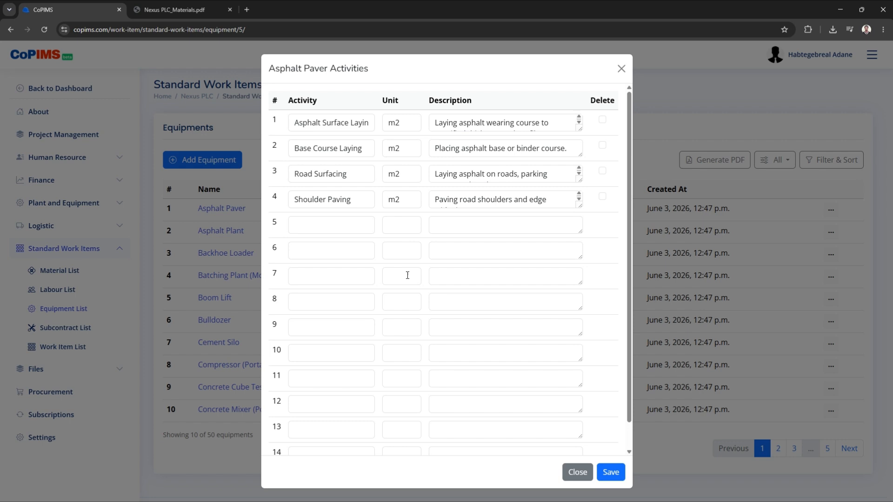
click(577, 472)
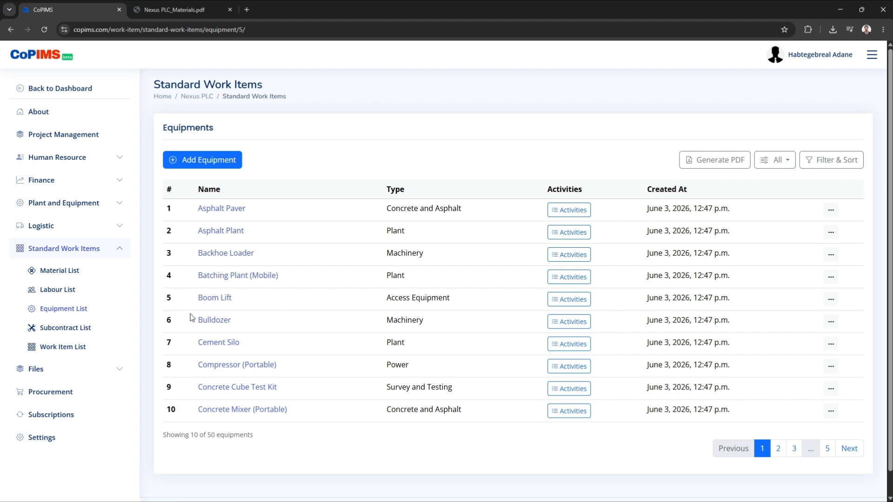
Step: View the standard material, labour and equipment lists again in turn, ending on the subcontract list
click(60, 270)
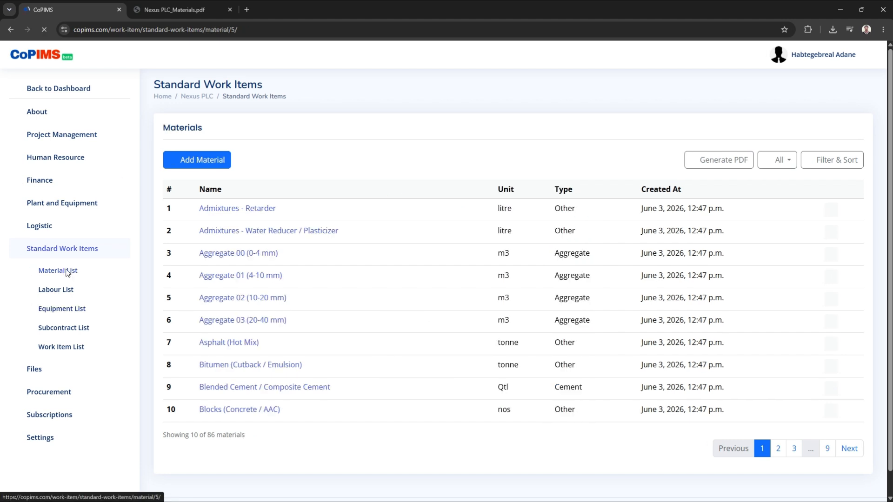
click(61, 290)
click(60, 309)
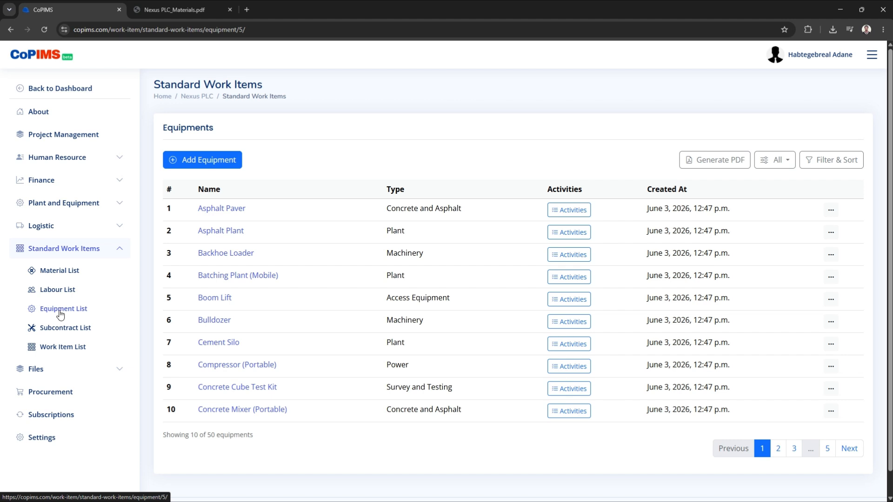
click(62, 328)
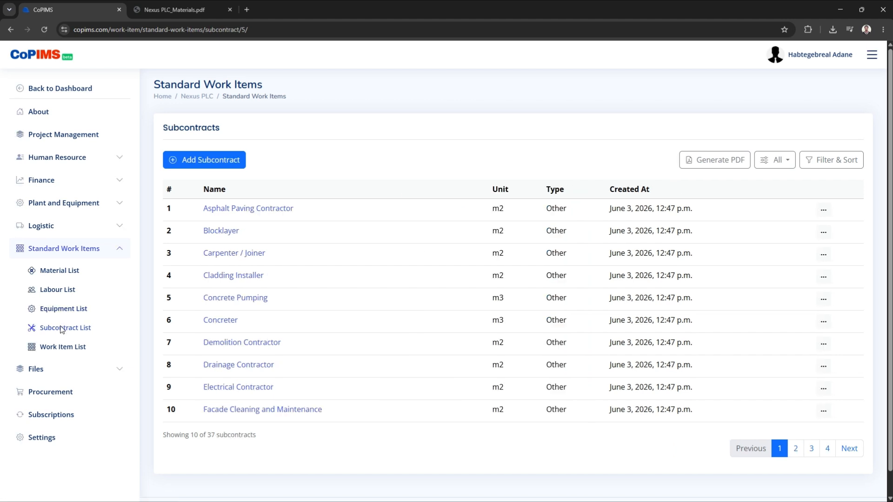